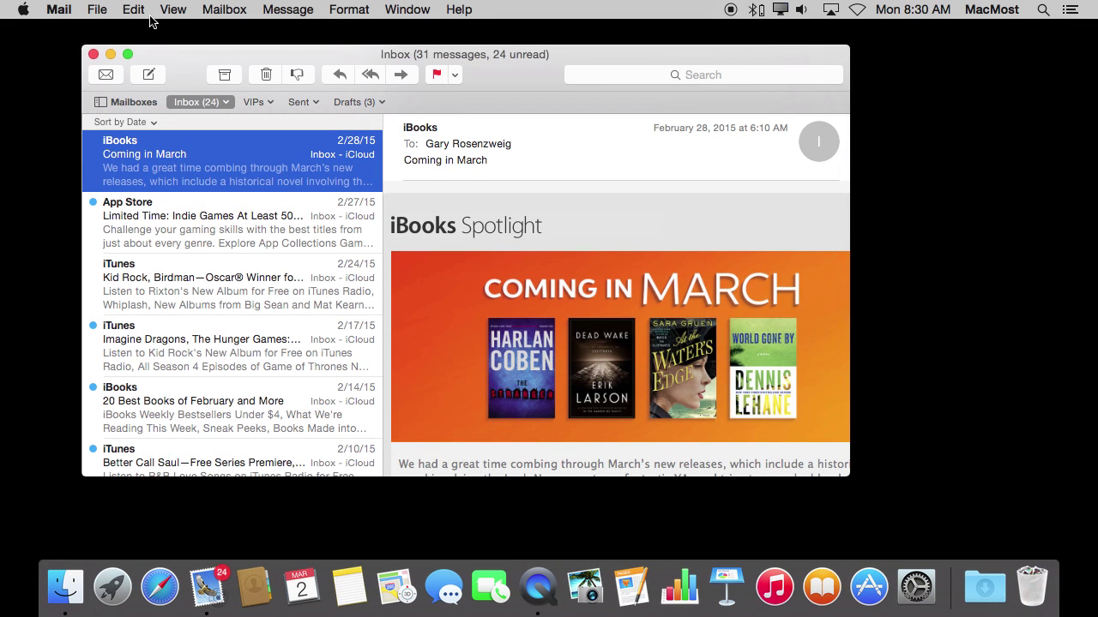
Create a new blank email message.
left_click(101, 10)
left_click(104, 29)
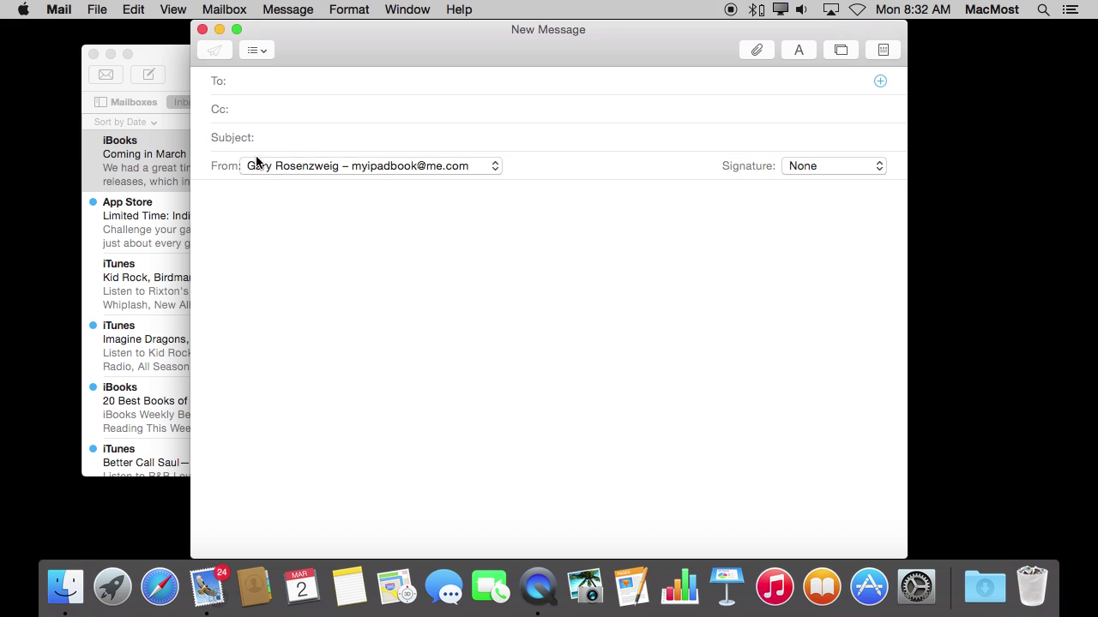
Look through the available sender accounts and the signature choices for the new message.
left_click(314, 166)
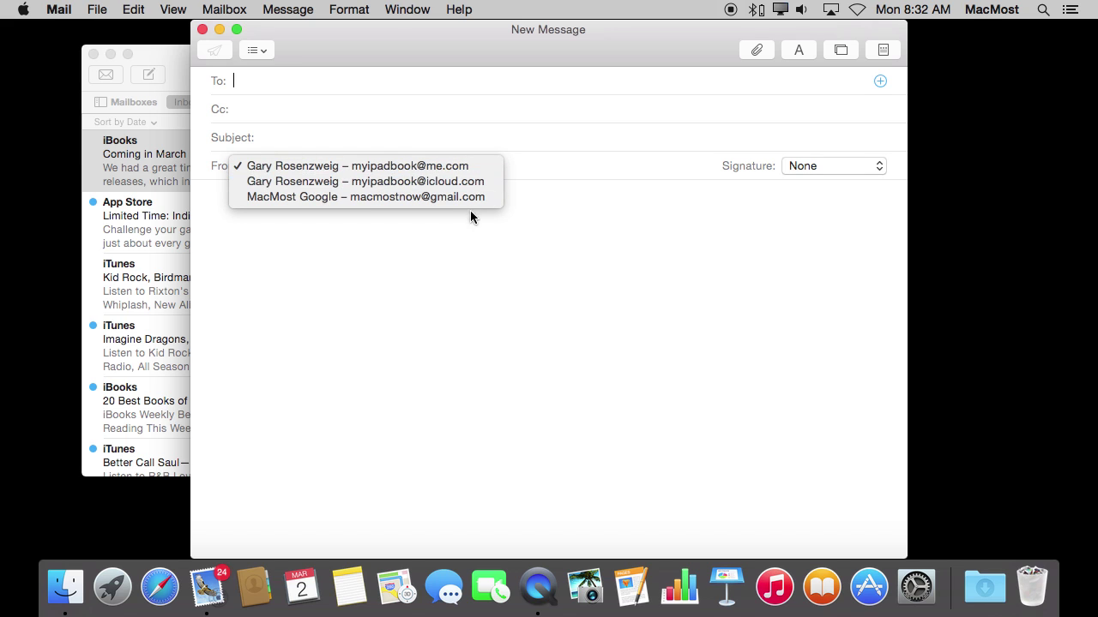
left_click(480, 259)
left_click(826, 166)
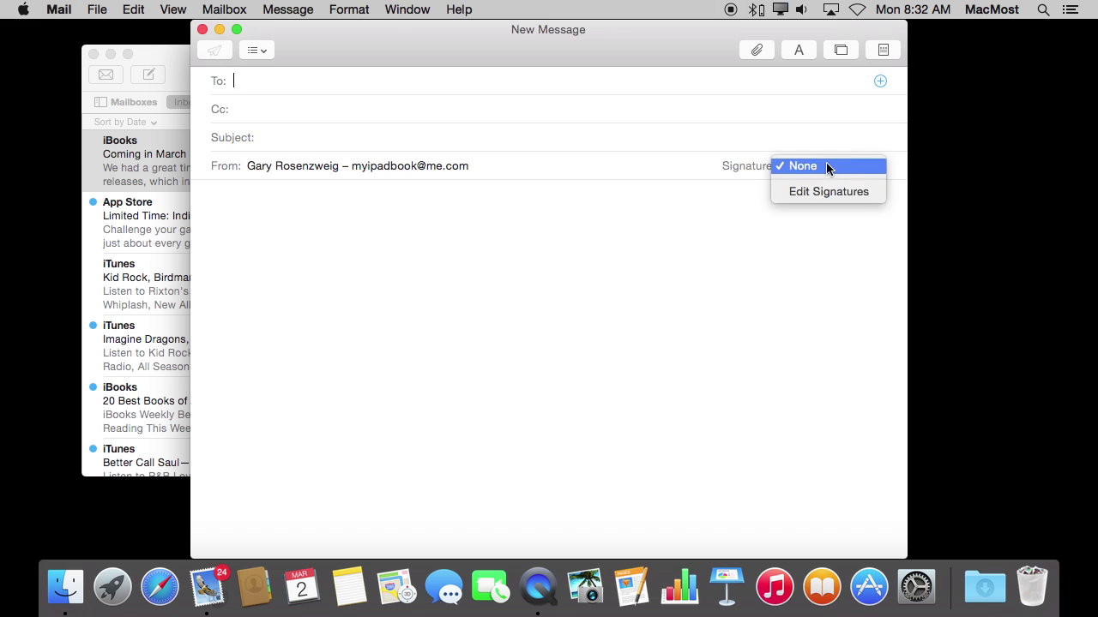
left_click(707, 239)
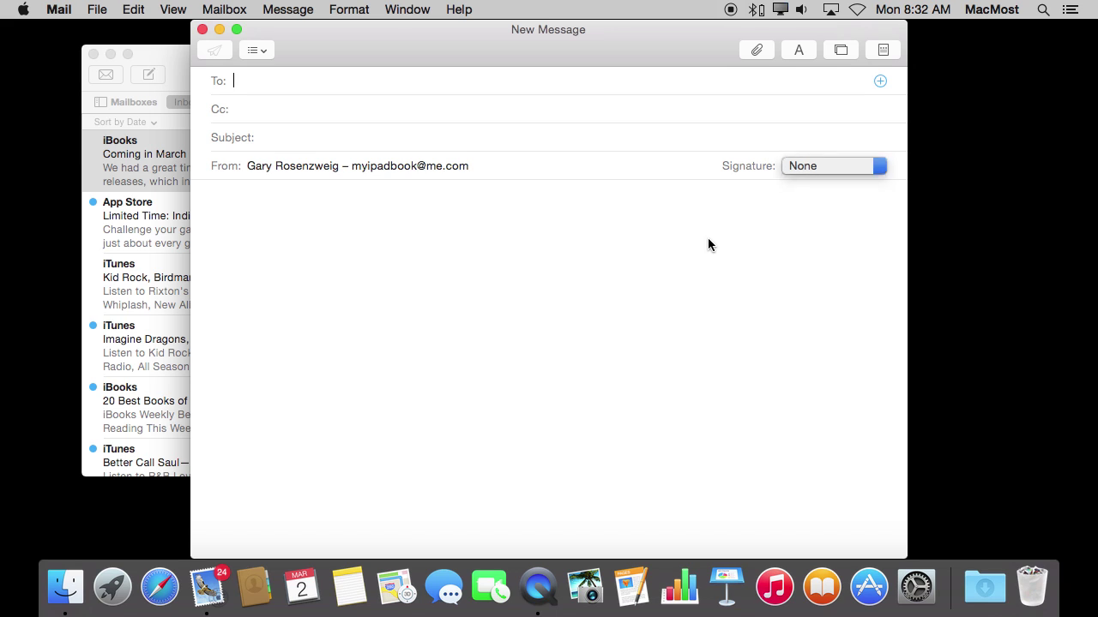
left_click(250, 237)
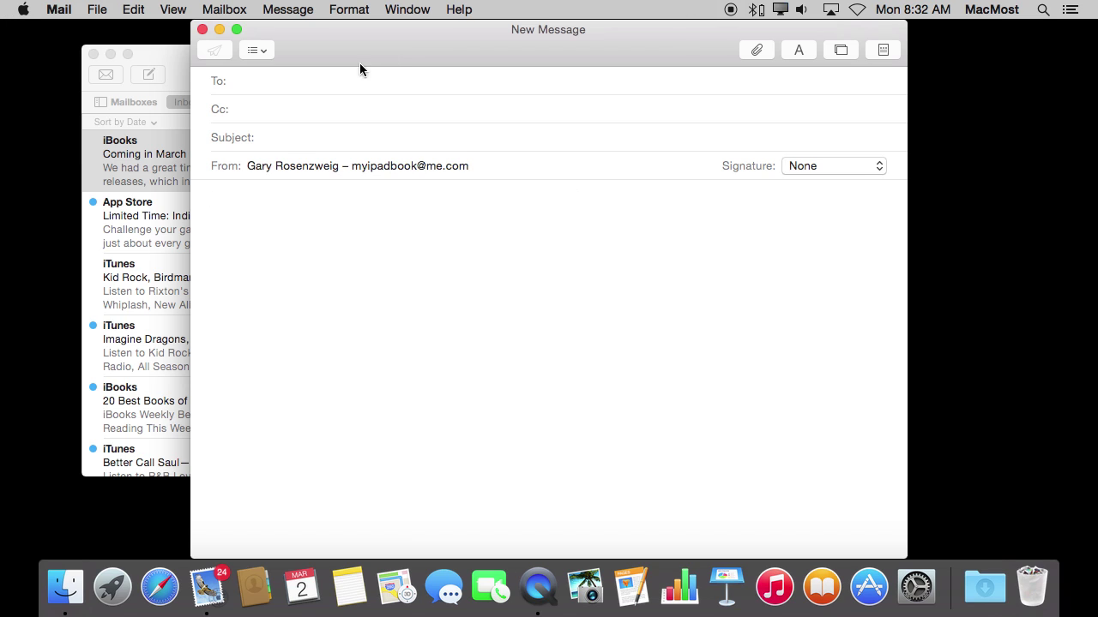
Add the Bcc address field to the message header.
left_click(261, 53)
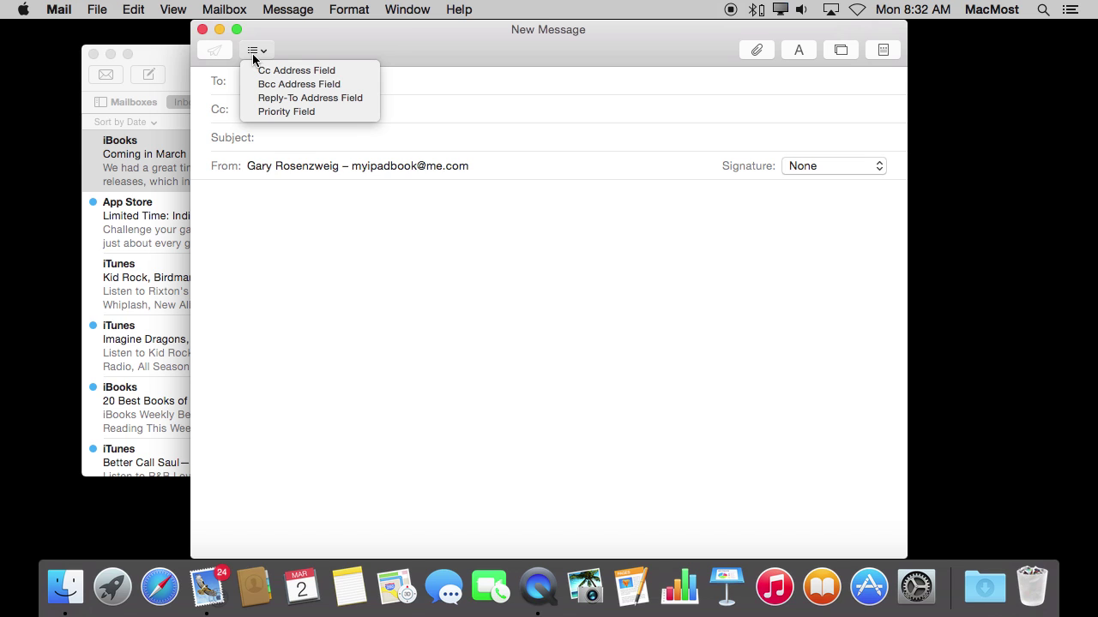
left_click(293, 84)
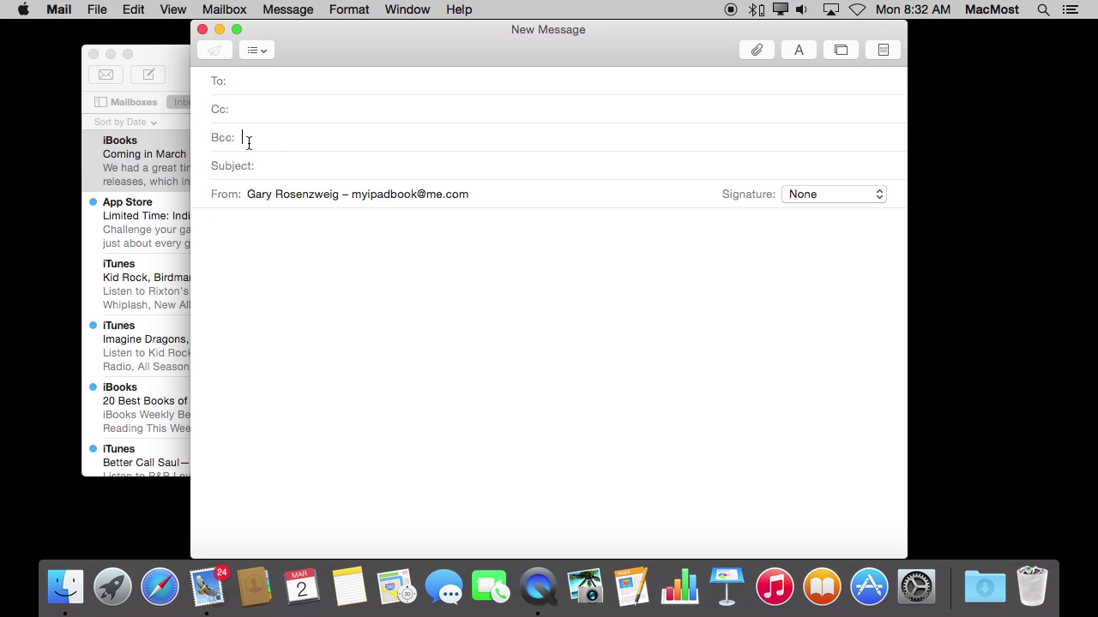
left_click(315, 139)
left_click(239, 110)
Hide both the Cc and Bcc address fields from the message header.
left_click(266, 51)
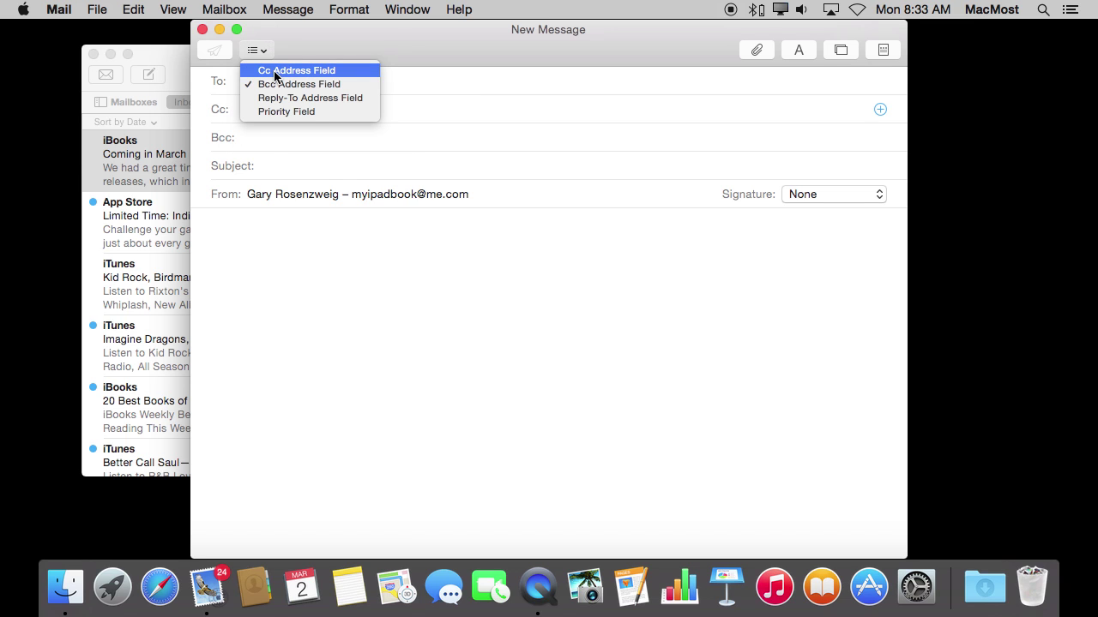
left_click(274, 76)
left_click(262, 51)
left_click(269, 69)
left_click(262, 52)
left_click(274, 83)
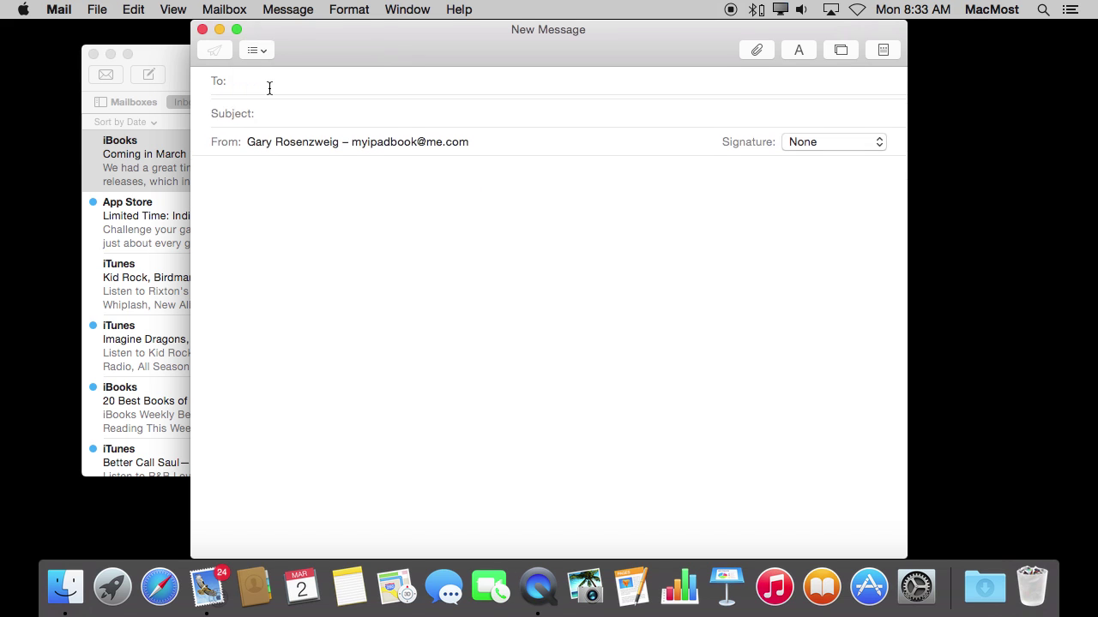
Add the Reply-To address field to the message header.
left_click(257, 51)
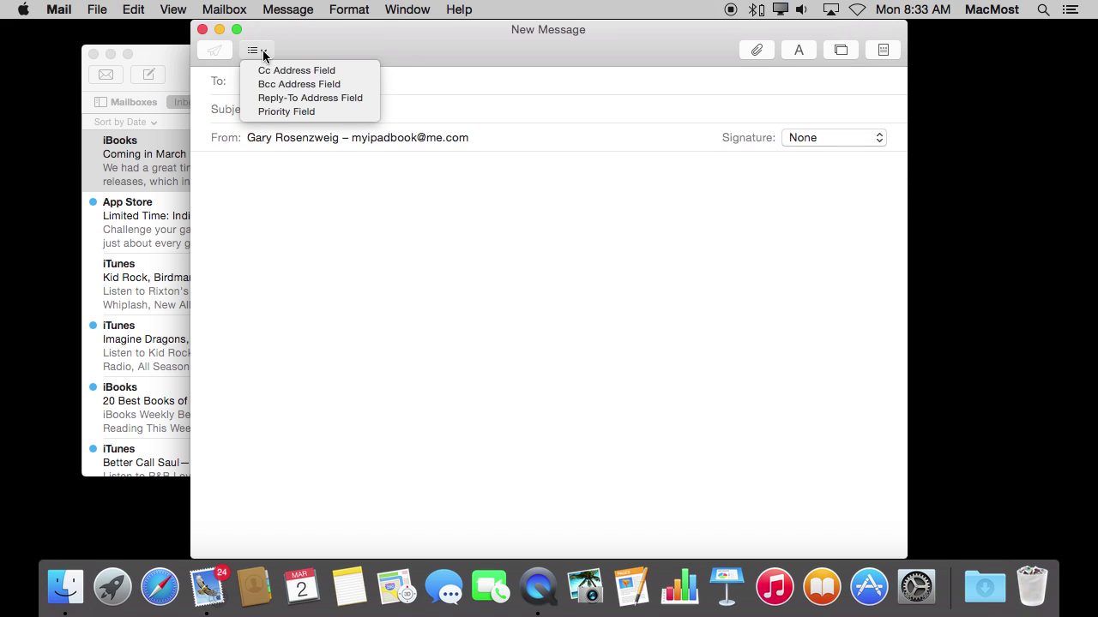
left_click(324, 98)
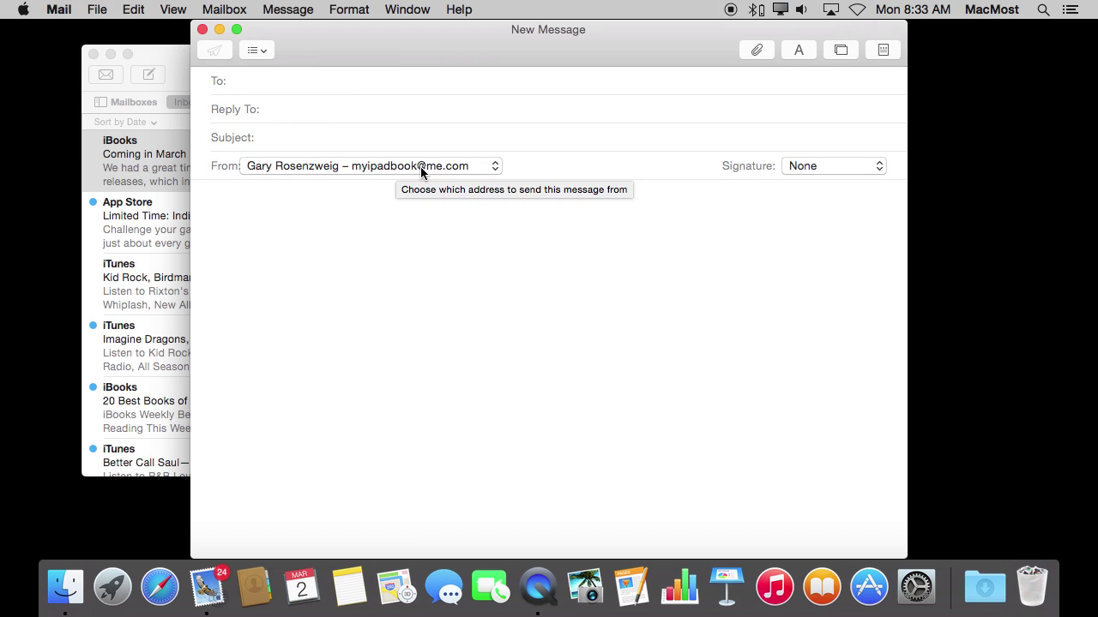
left_click(284, 113)
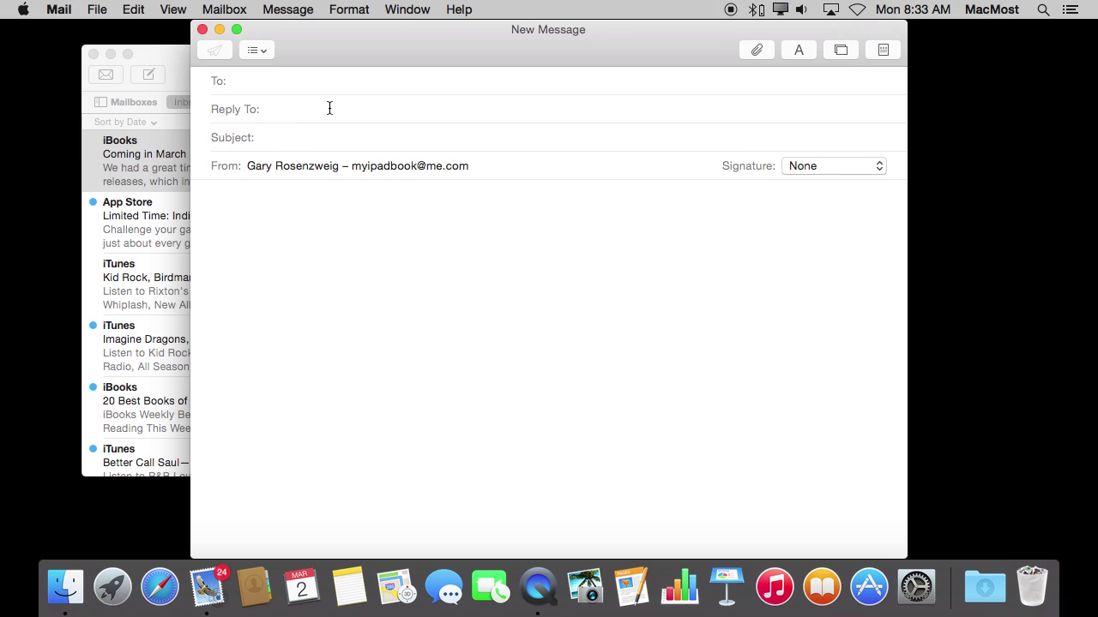
Add the Priority field to the message header and look at its priority levels.
left_click(257, 49)
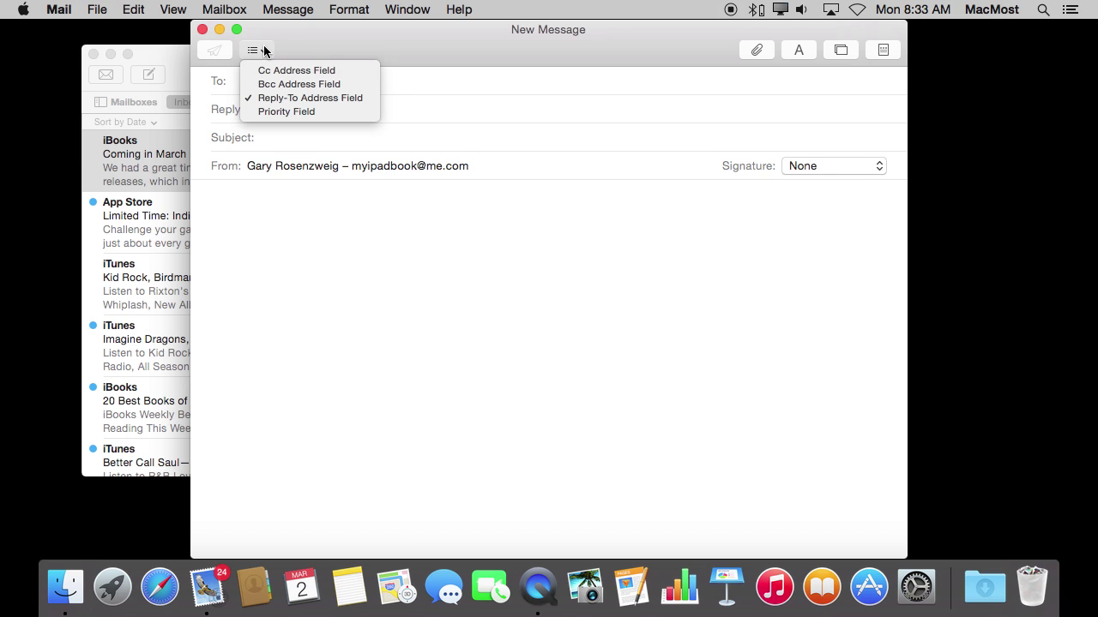
left_click(276, 108)
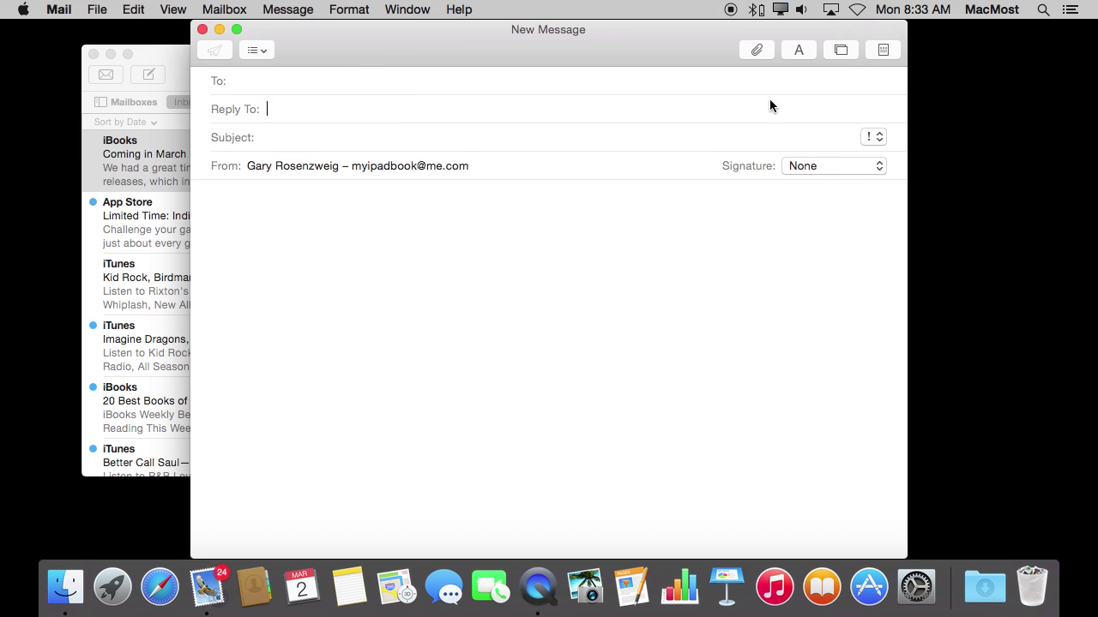
left_click(874, 138)
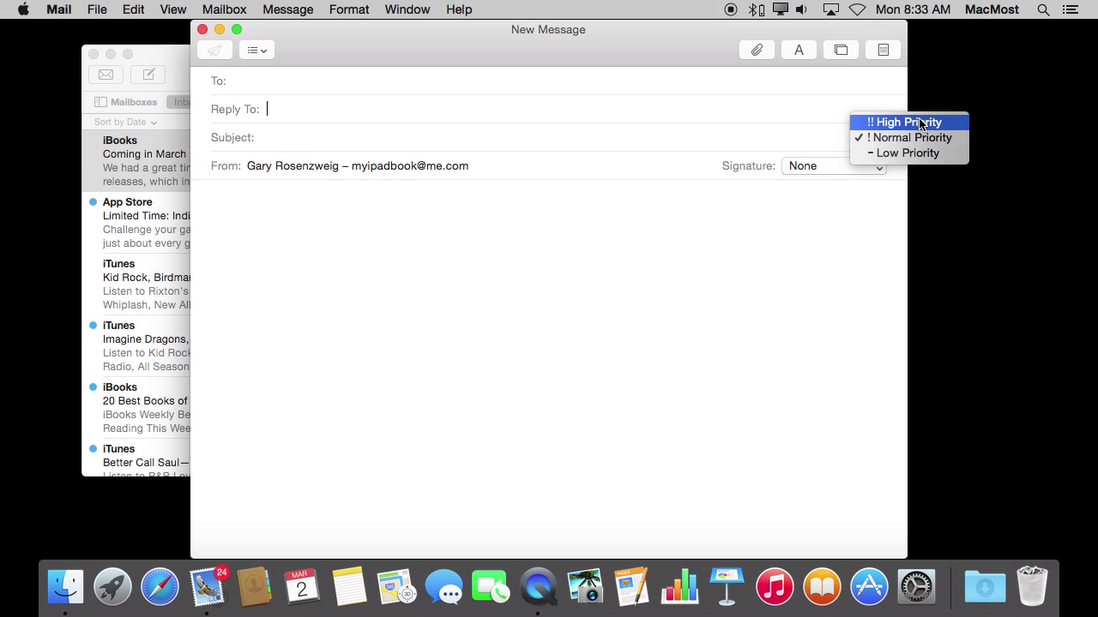
left_click(352, 50)
left_click(258, 50)
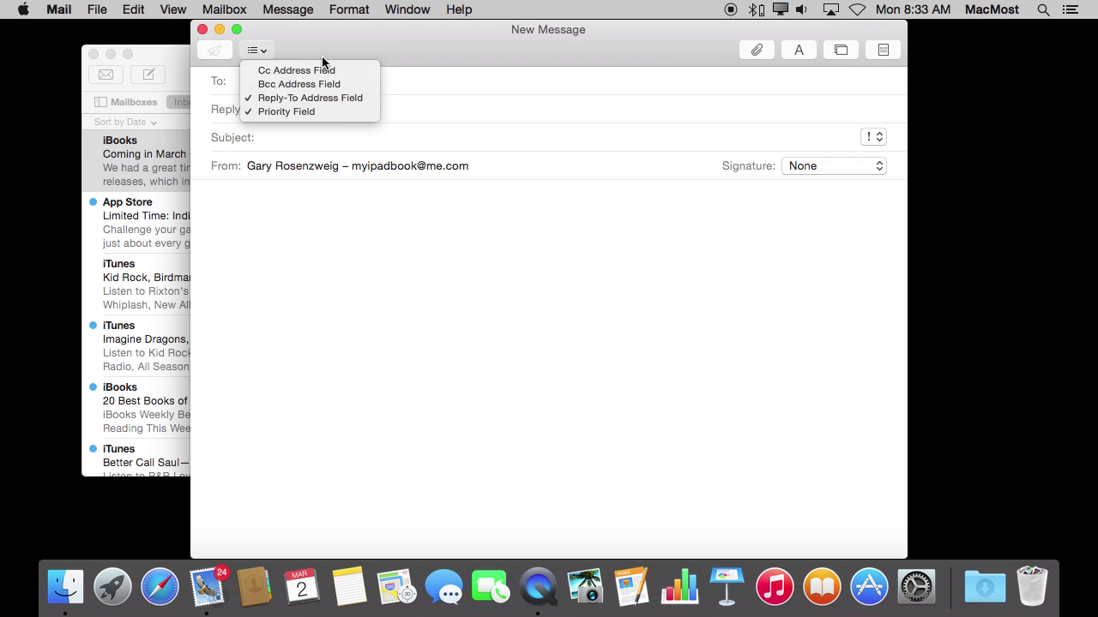
left_click(321, 56)
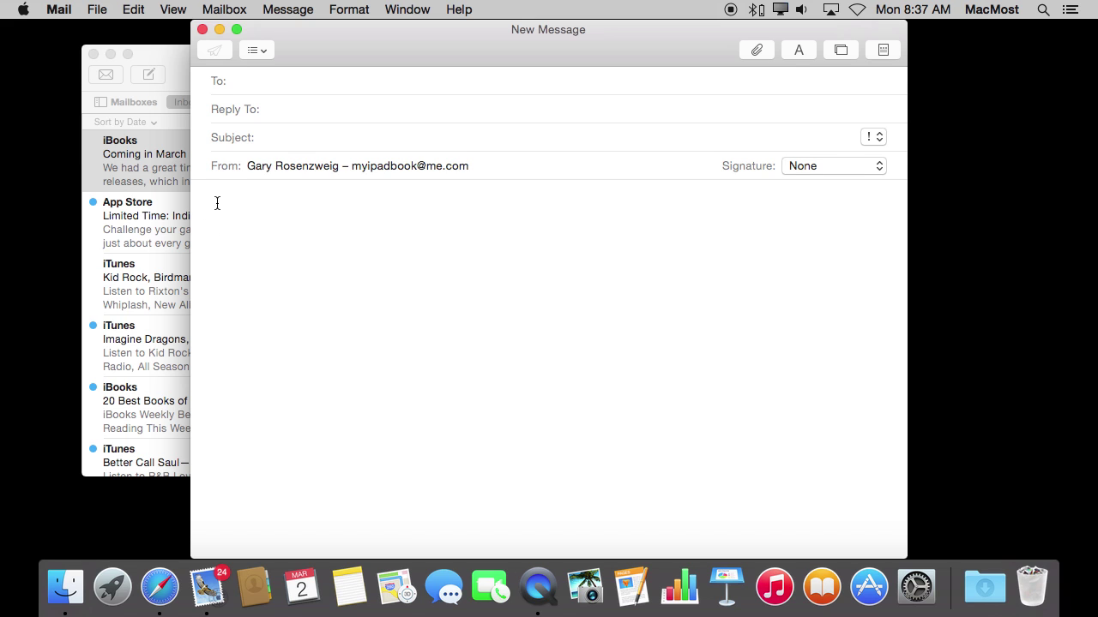
Look at the file chooser for attachments and close it without attaching a file.
left_click(757, 50)
left_click(733, 435)
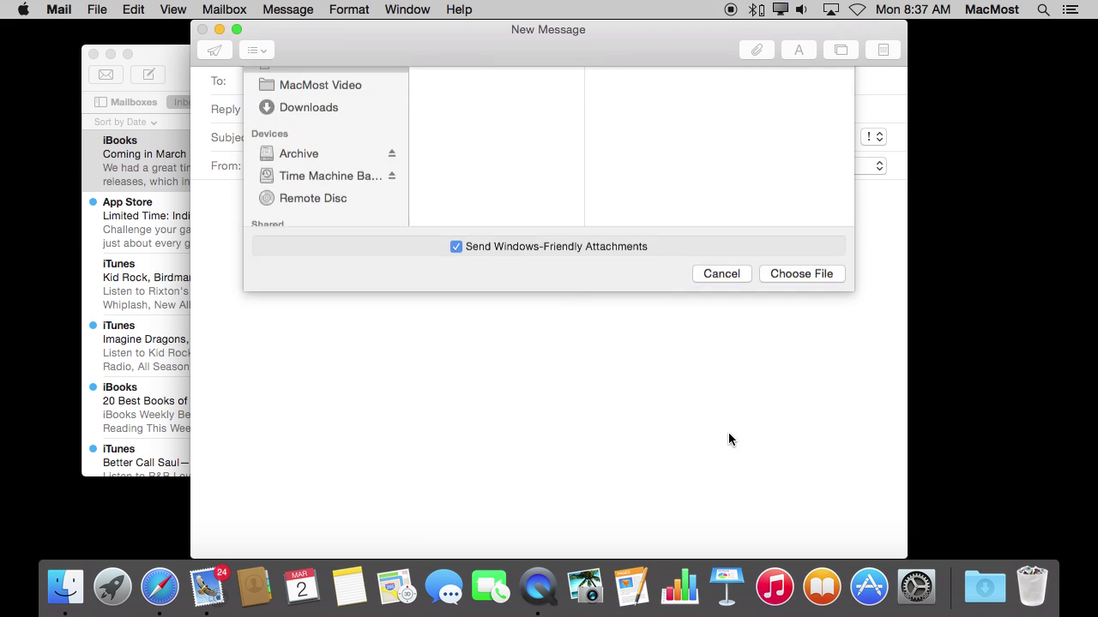
Show the text formatting bar in the message window and look through its list of fonts.
left_click(783, 51)
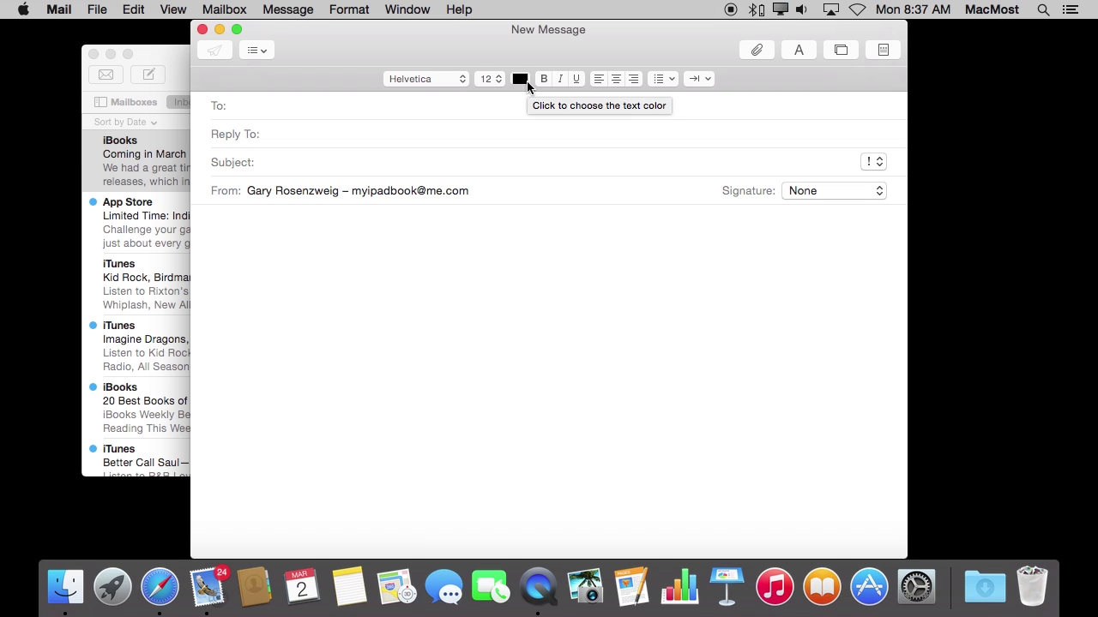
left_click(284, 239)
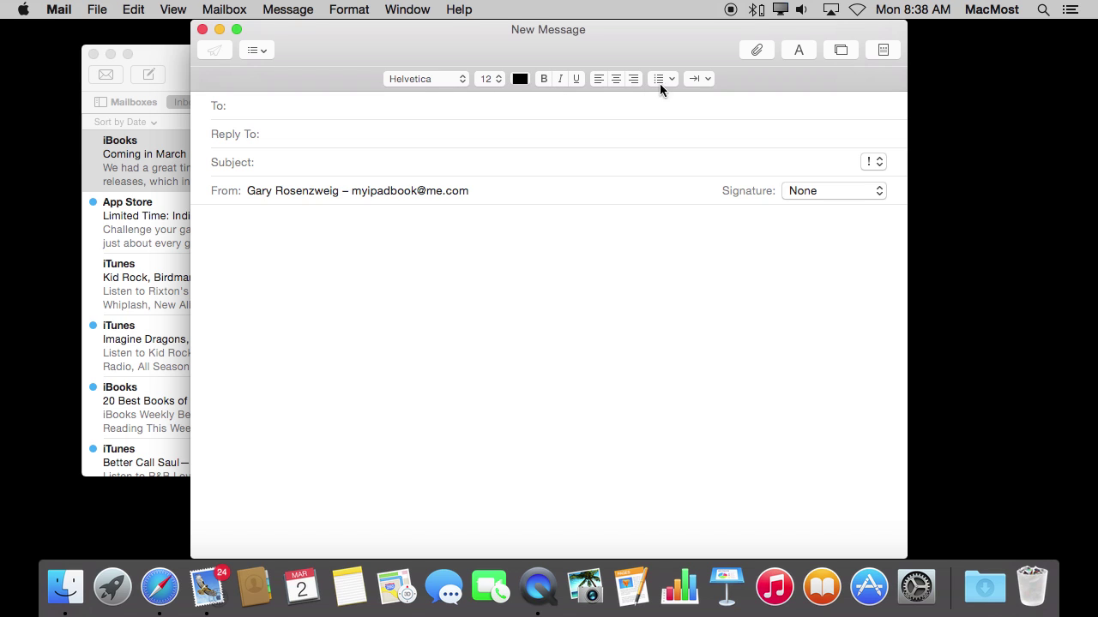
left_click(430, 79)
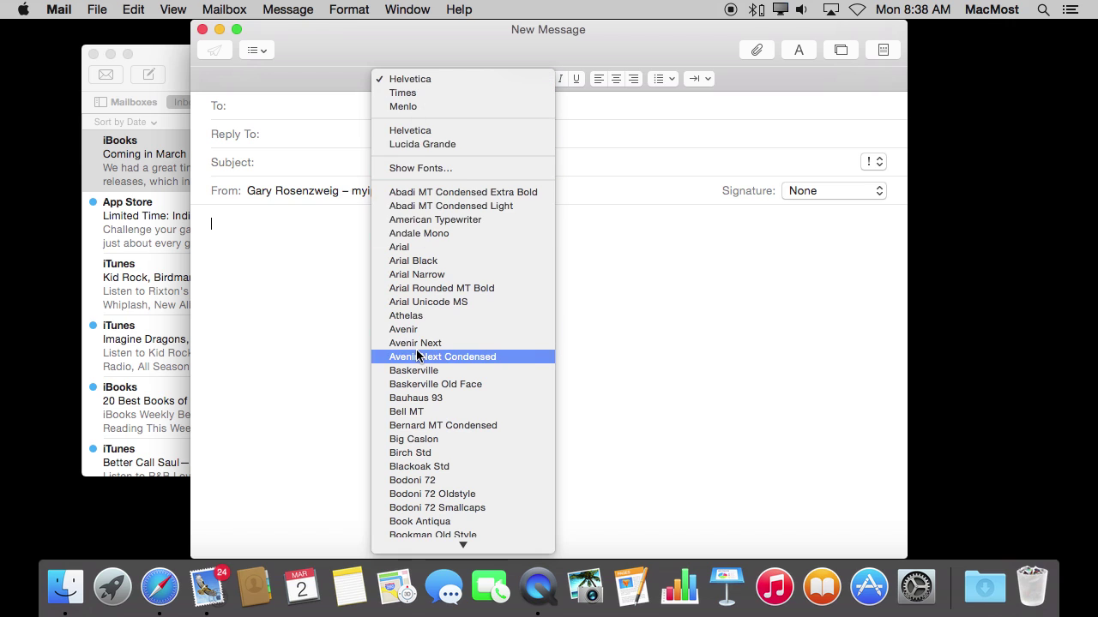
left_click(367, 46)
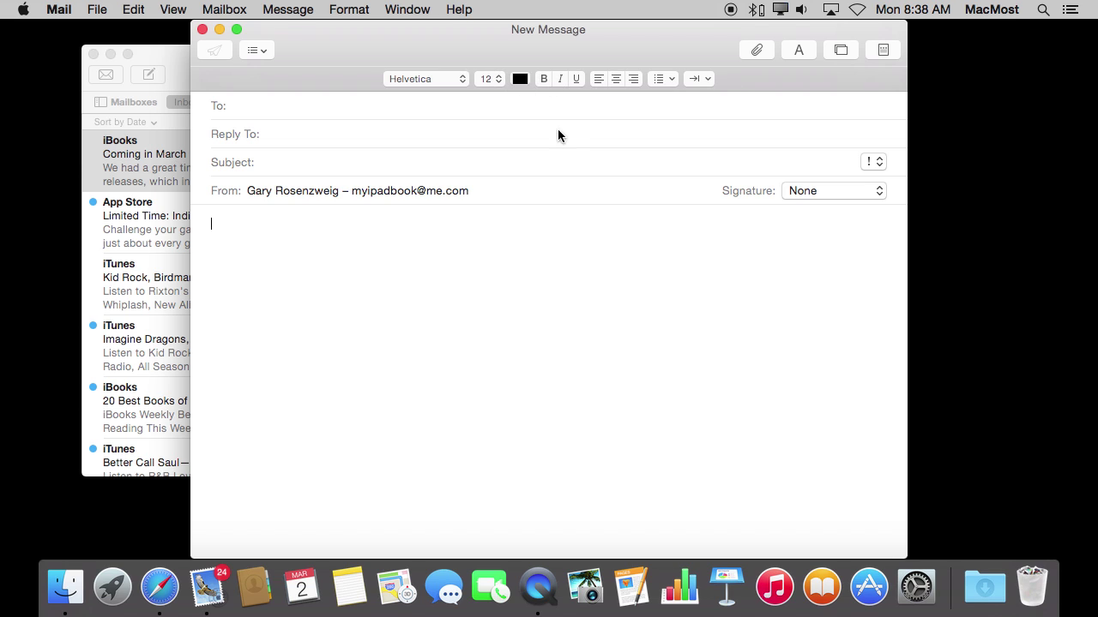
Look at the photo browser and the Birthday stationery templates, closing each one after viewing.
left_click(846, 52)
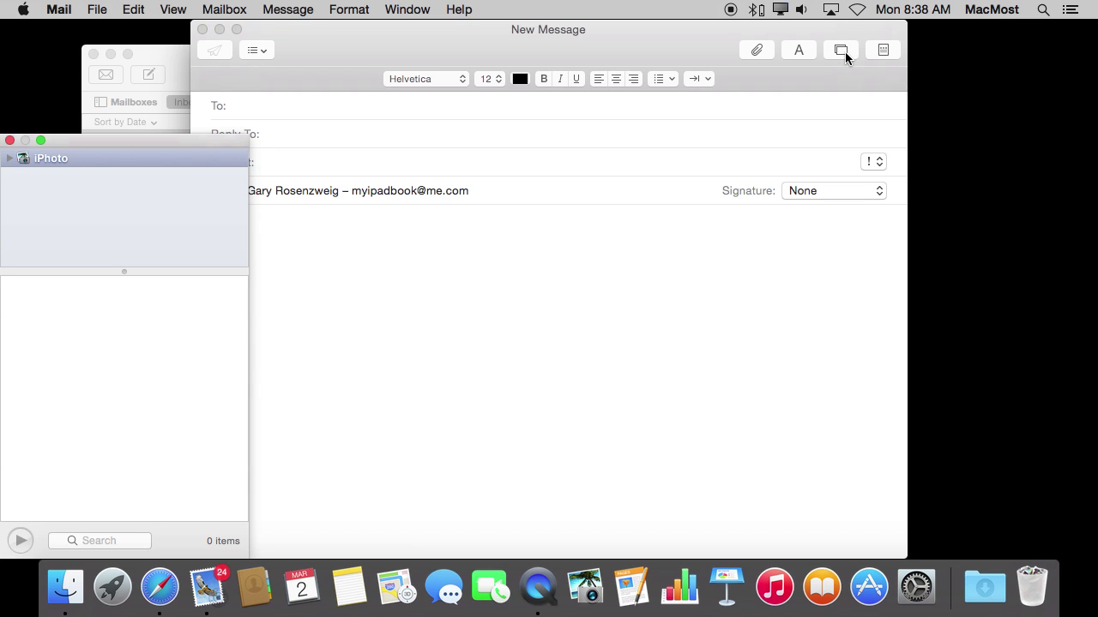
left_click(10, 141)
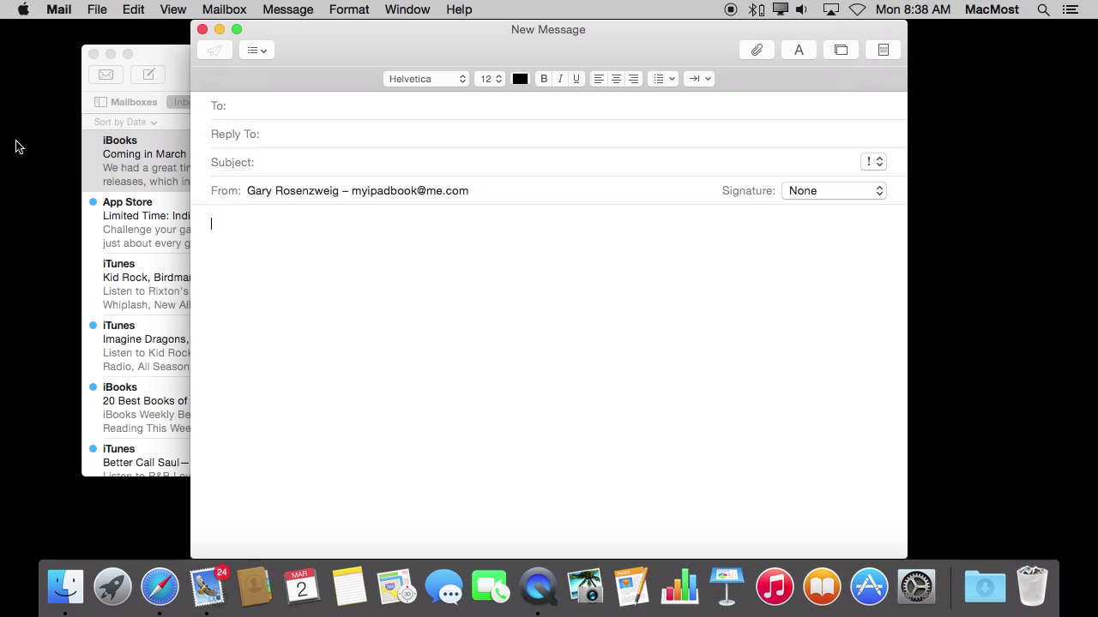
left_click(884, 51)
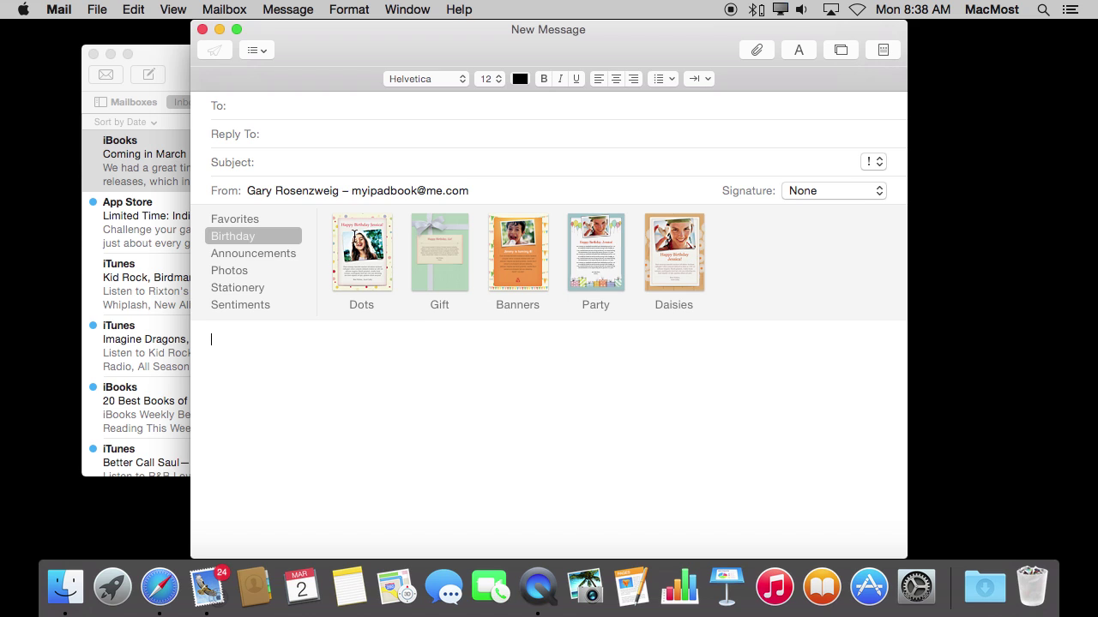
left_click(881, 50)
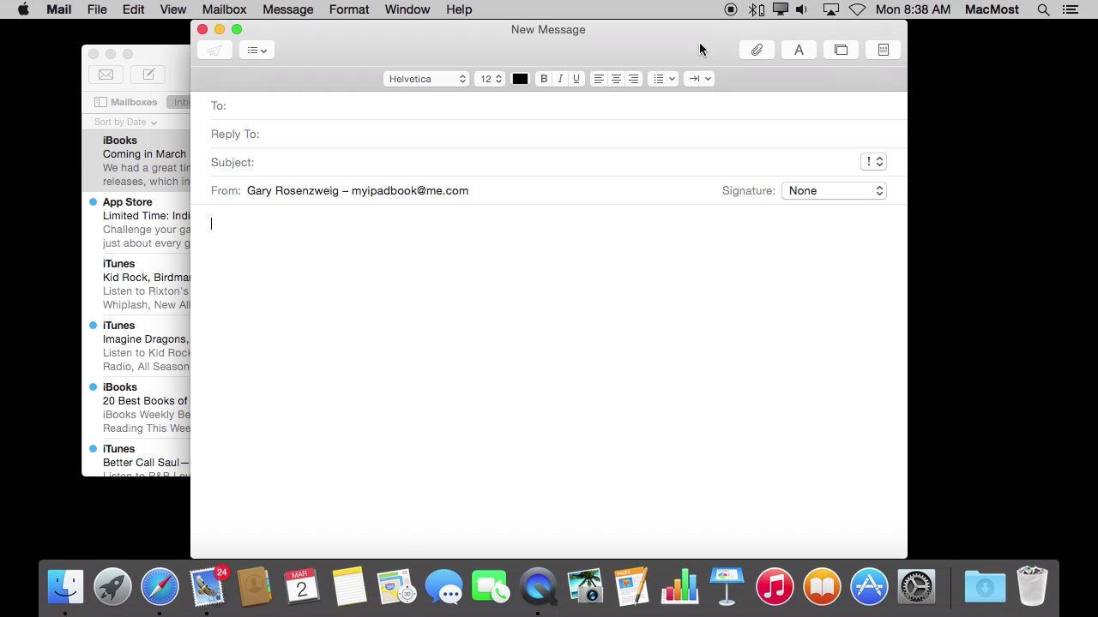
Customize the message window's toolbar by adding the Append item just before the Attach item.
right_click(653, 53)
left_click(705, 139)
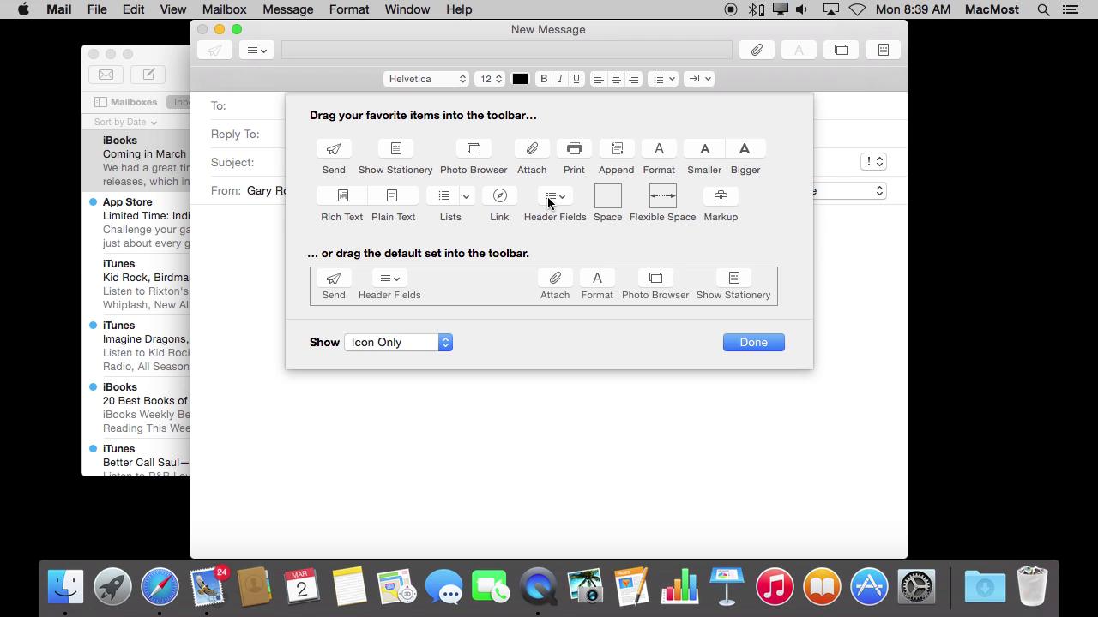
left_click(617, 151)
left_click_drag(617, 151, 717, 50)
left_click(753, 343)
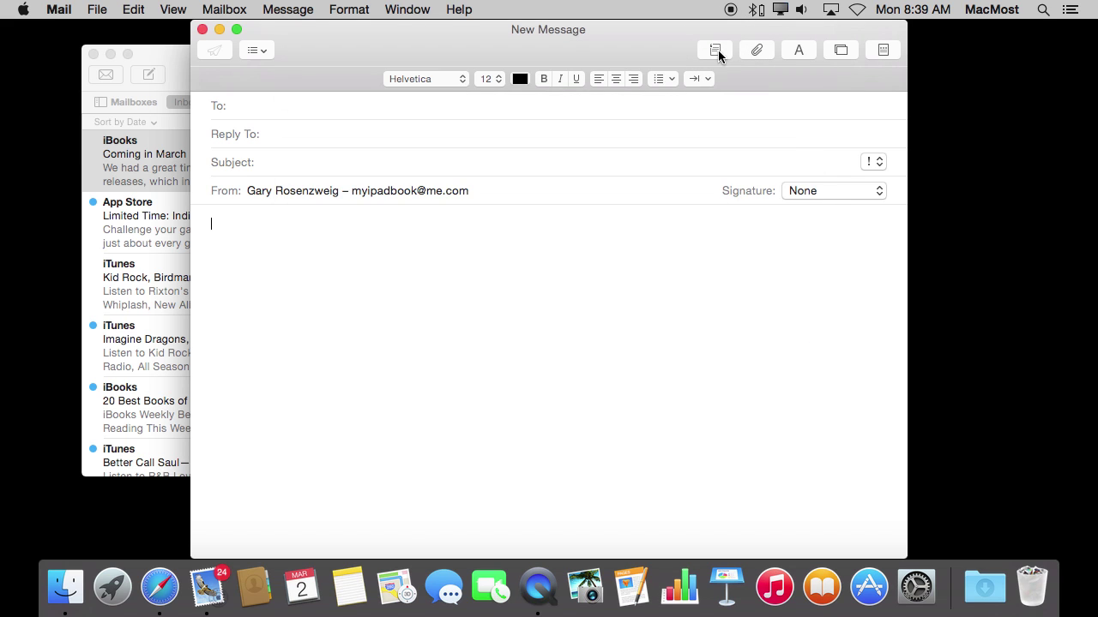
left_click(718, 49)
Convert the body text "This is a test." to upper case and undo the conversion.
left_click_drag(301, 226, 157, 219)
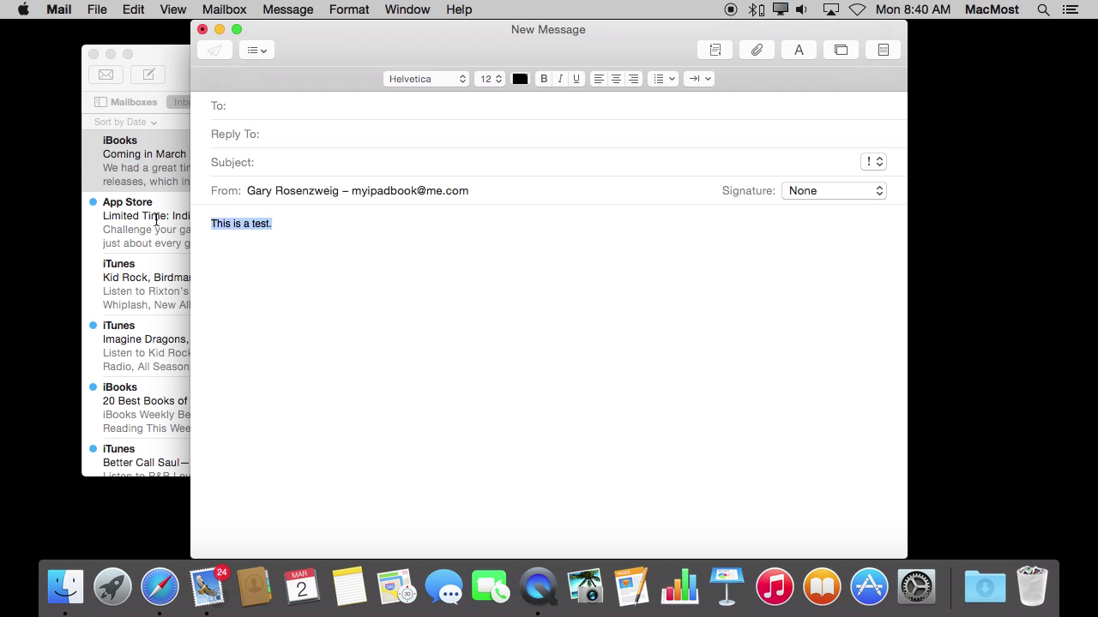
right_click(223, 223)
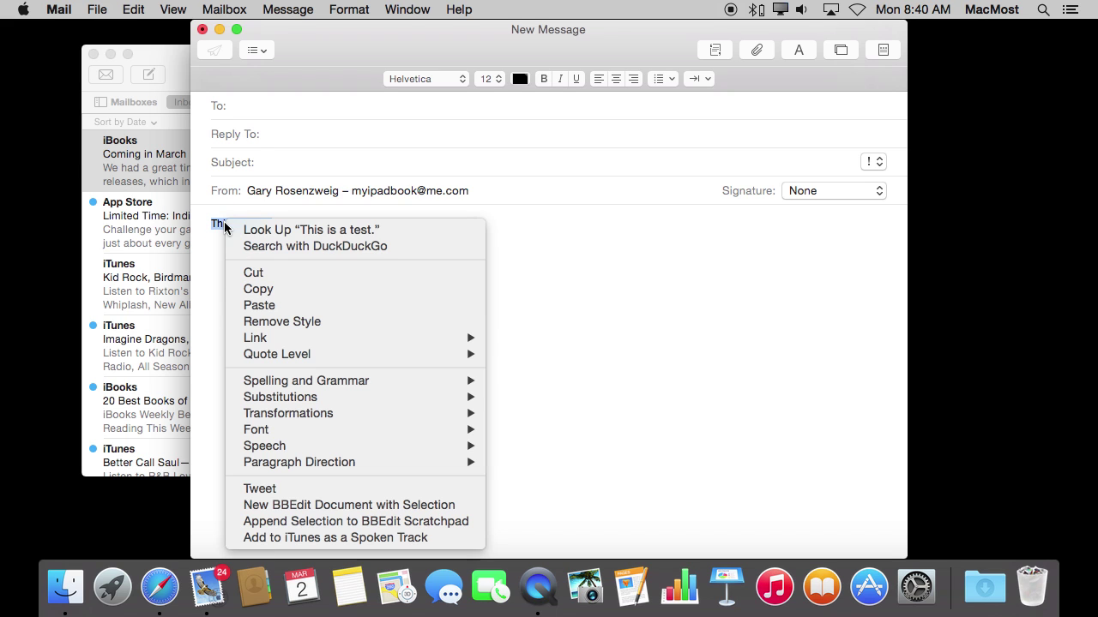
mouse_move(315, 385)
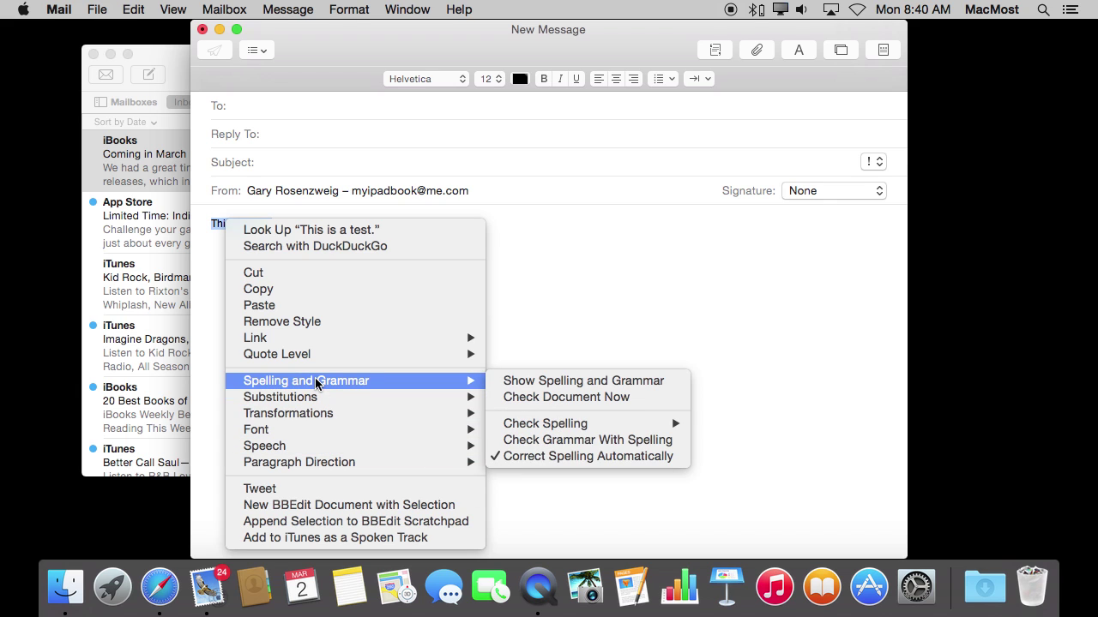
mouse_move(283, 399)
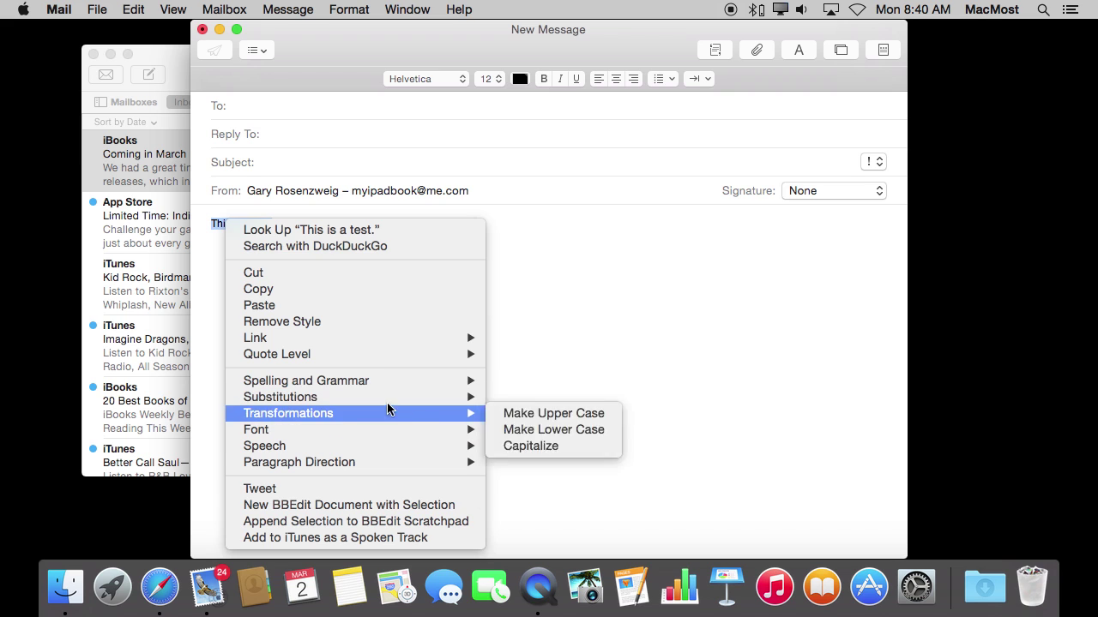
mouse_move(378, 415)
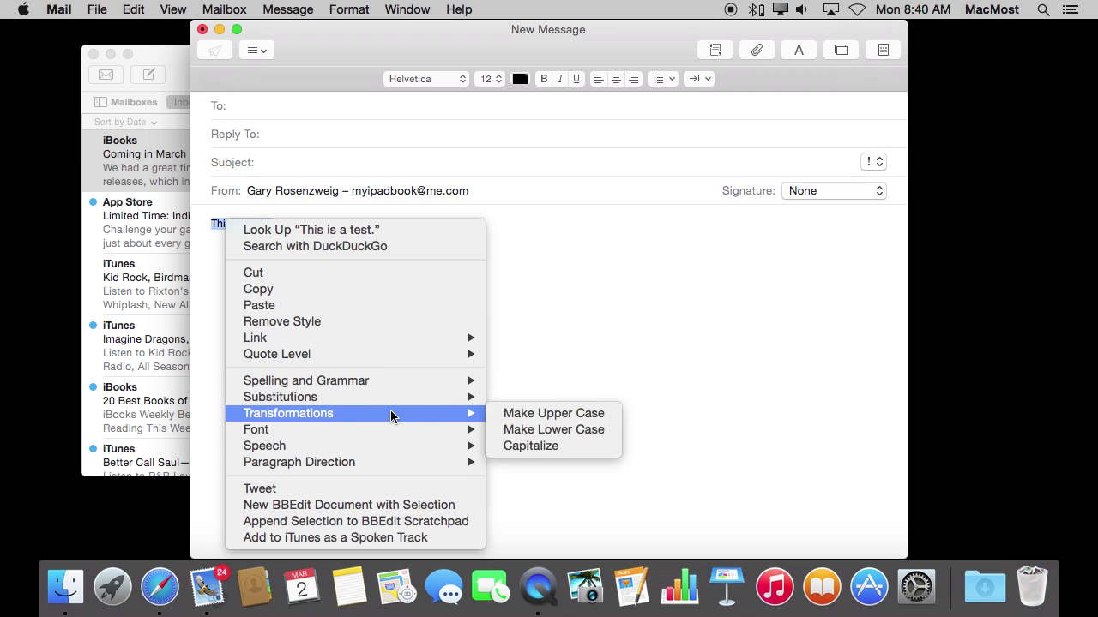
left_click(558, 415)
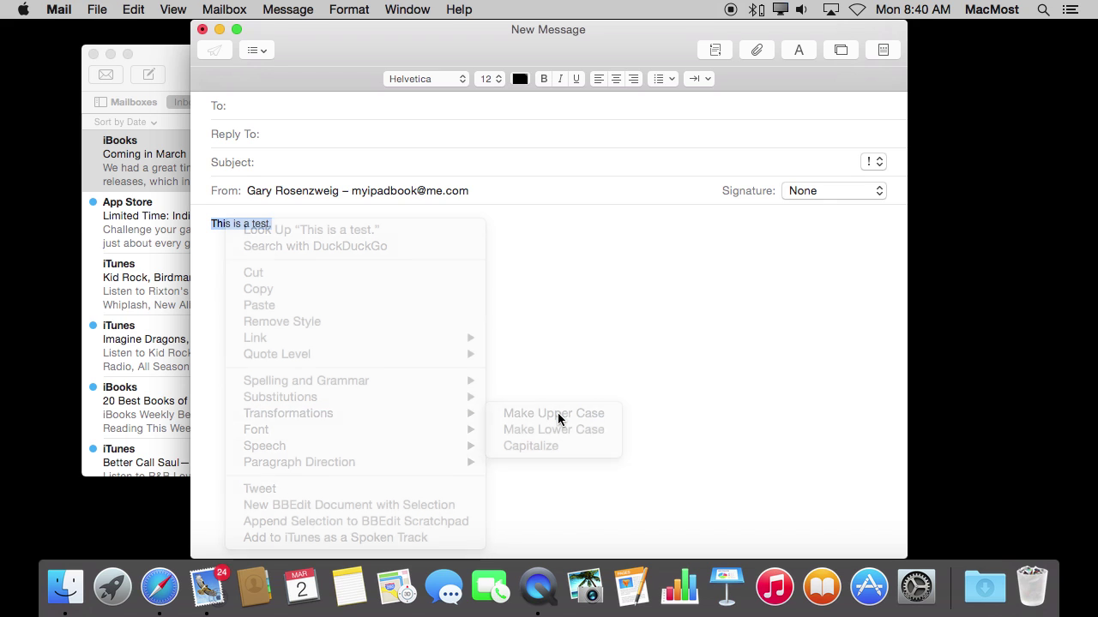
key("super+z")
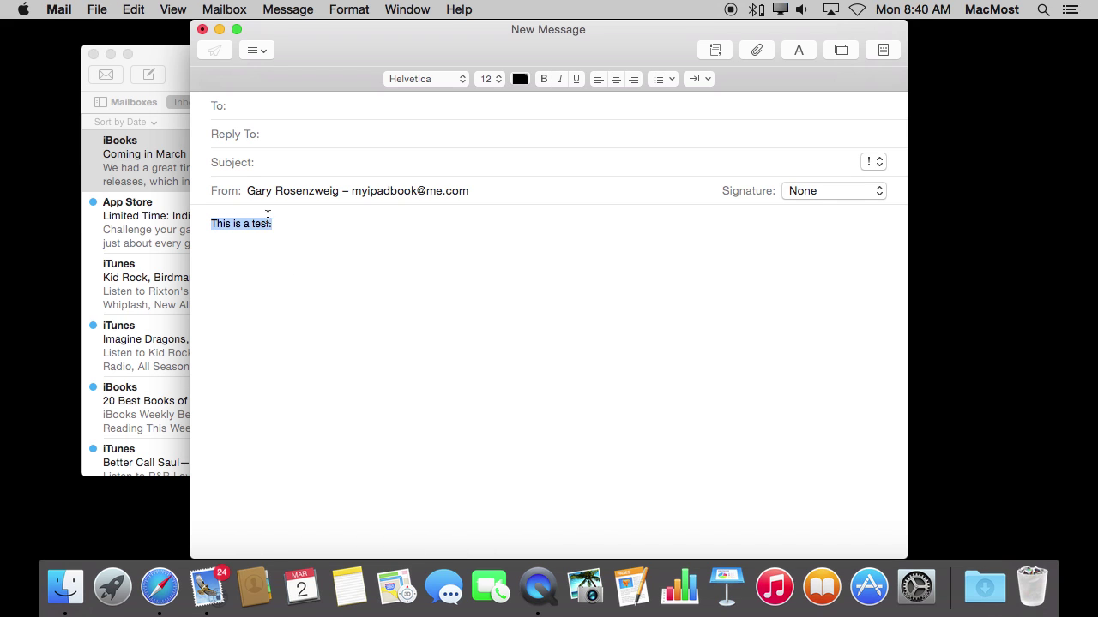
Look through the font and paragraph direction options available for the selected text "This is a test." and dismiss them.
right_click(256, 223)
mouse_move(335, 431)
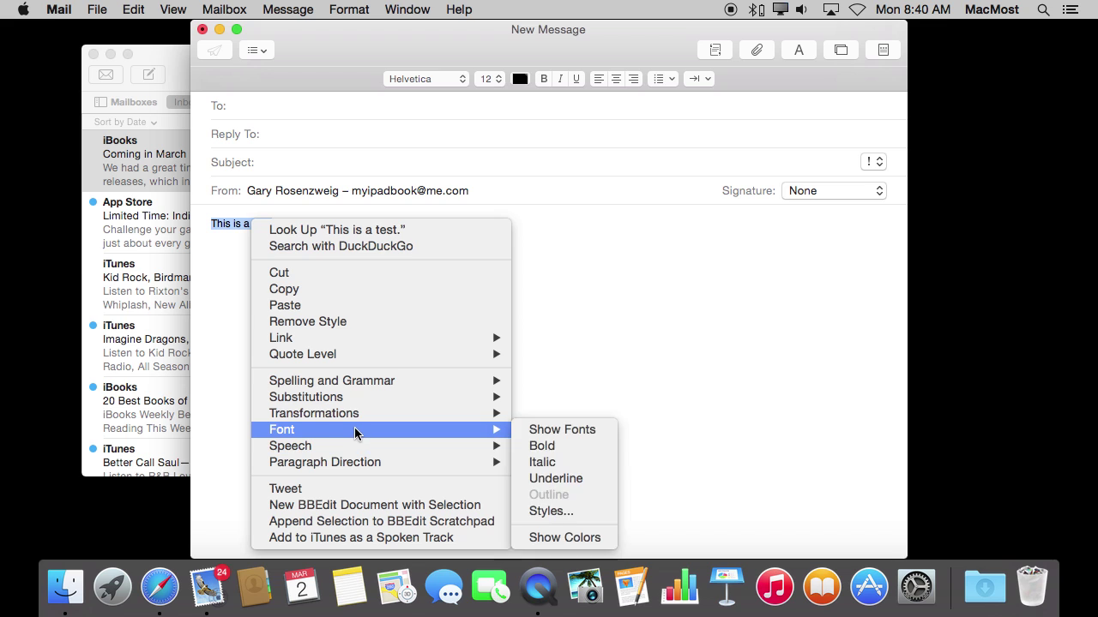
mouse_move(310, 466)
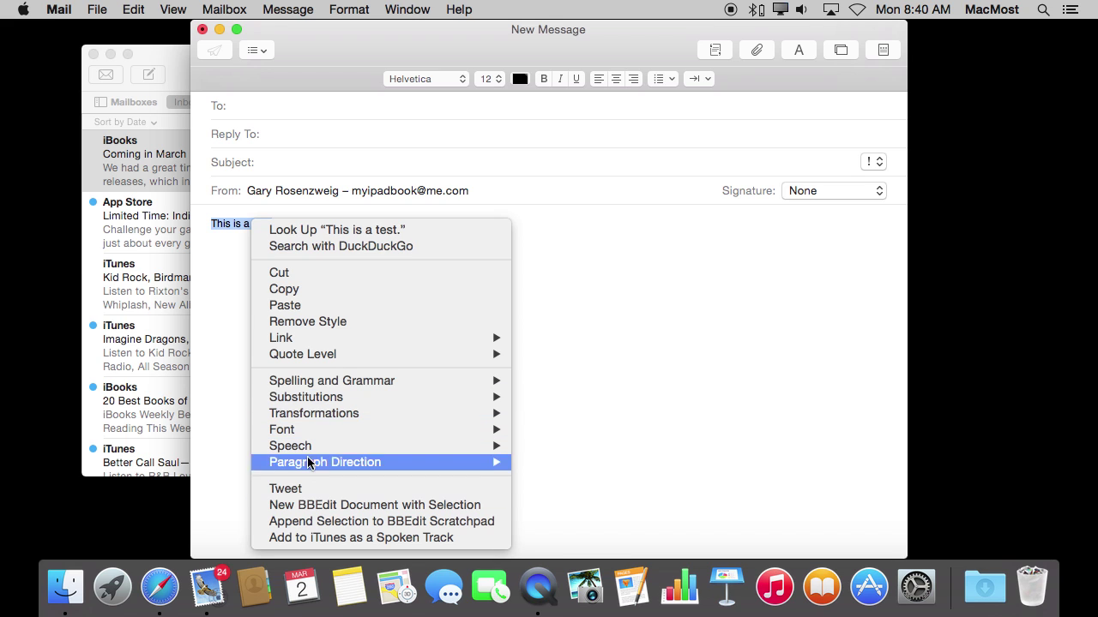
left_click(610, 333)
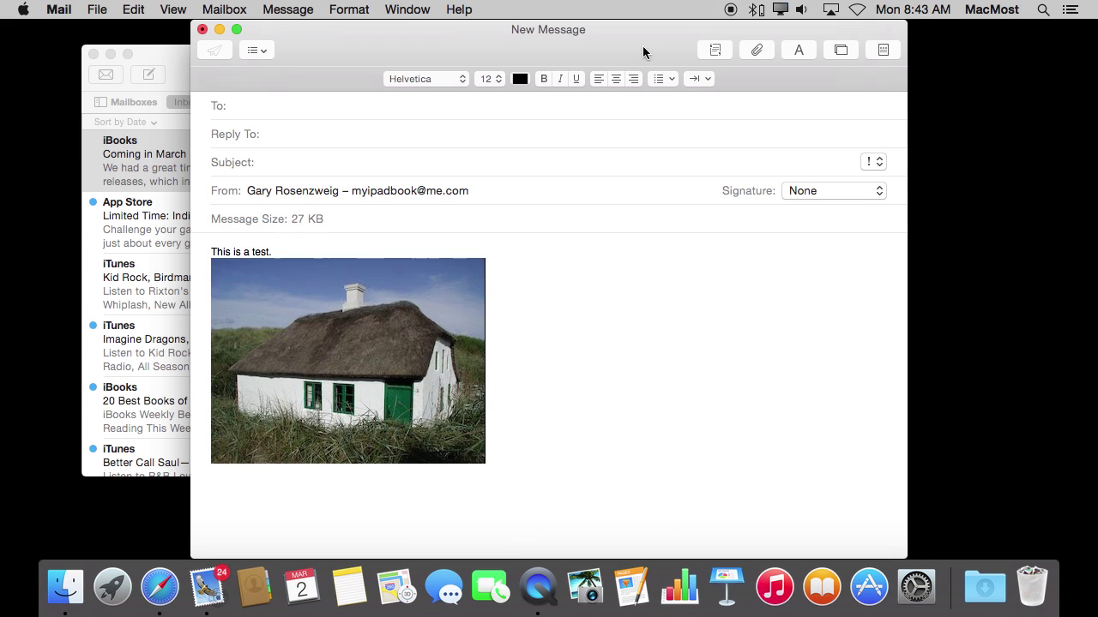
Mark up the house photo in the message body with two red freehand strokes, keeping the first one's original sketched shape, and apply the markup.
mouse_move(285, 350)
left_click(468, 275)
left_click(493, 299)
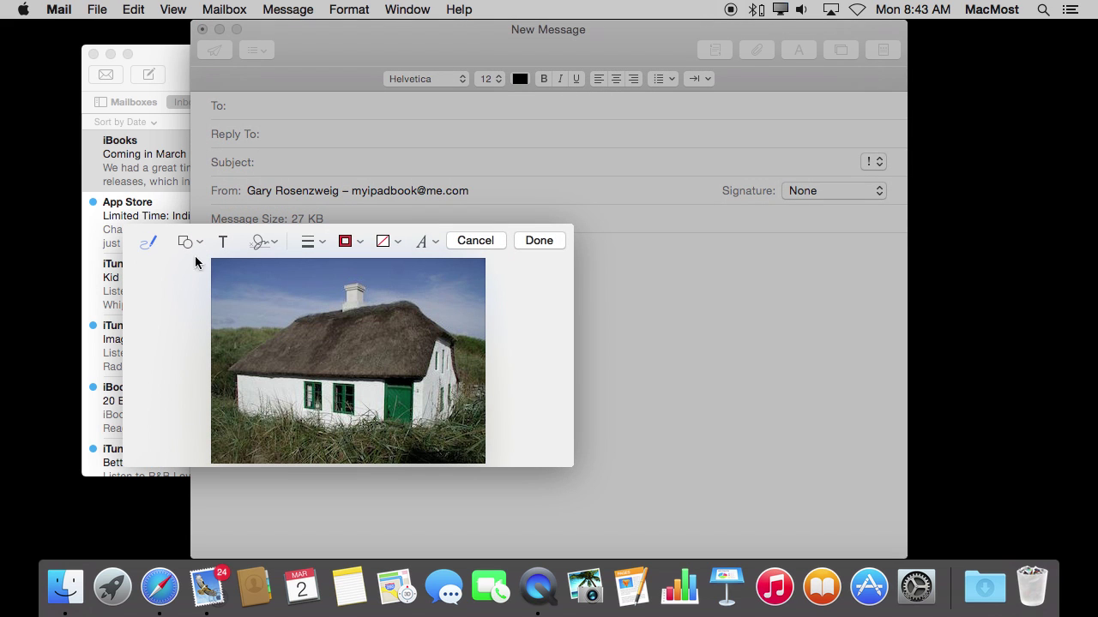
mouse_move(284, 315)
left_mouse_down()
mouse_move(336, 372)
mouse_move(456, 368)
mouse_move(448, 277)
left_mouse_up()
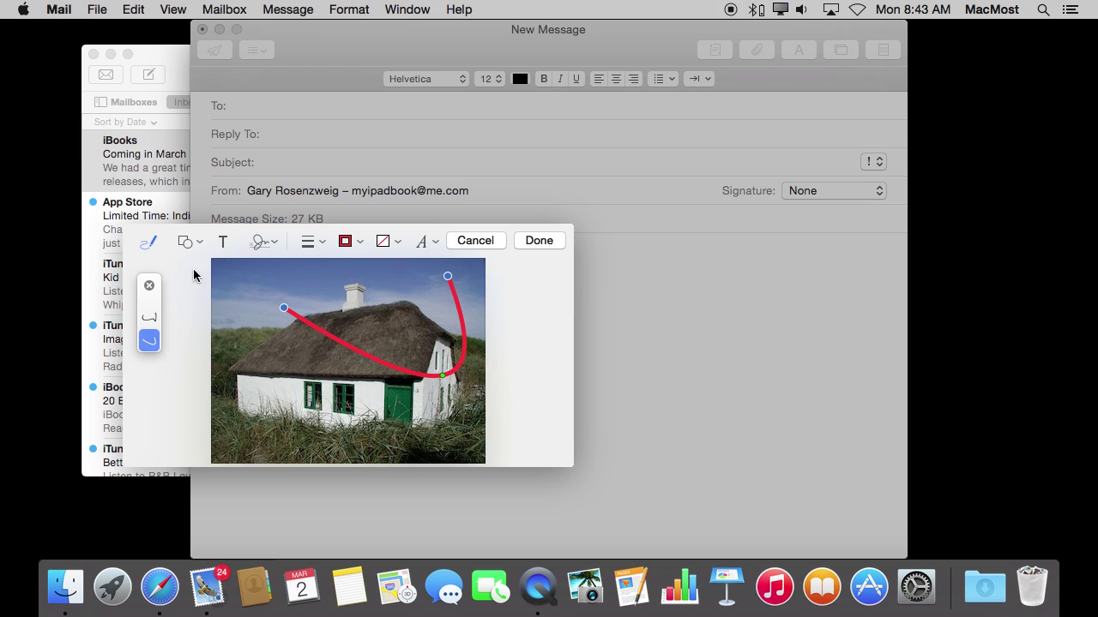
left_click(149, 316)
mouse_move(235, 298)
left_mouse_down()
mouse_move(234, 343)
mouse_move(378, 437)
left_mouse_up()
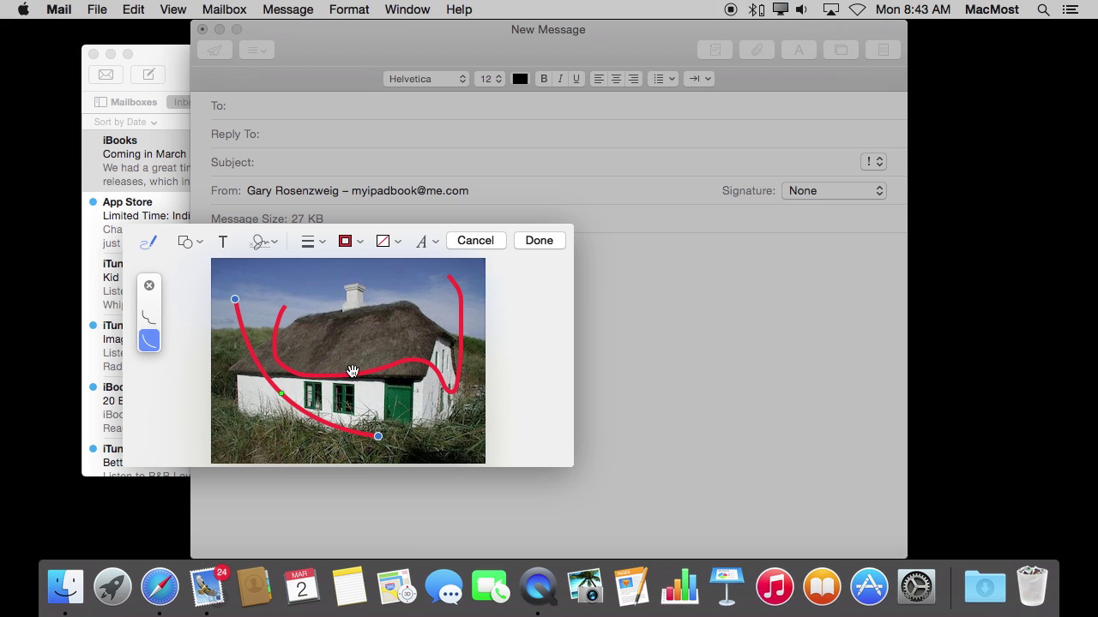
left_click(533, 240)
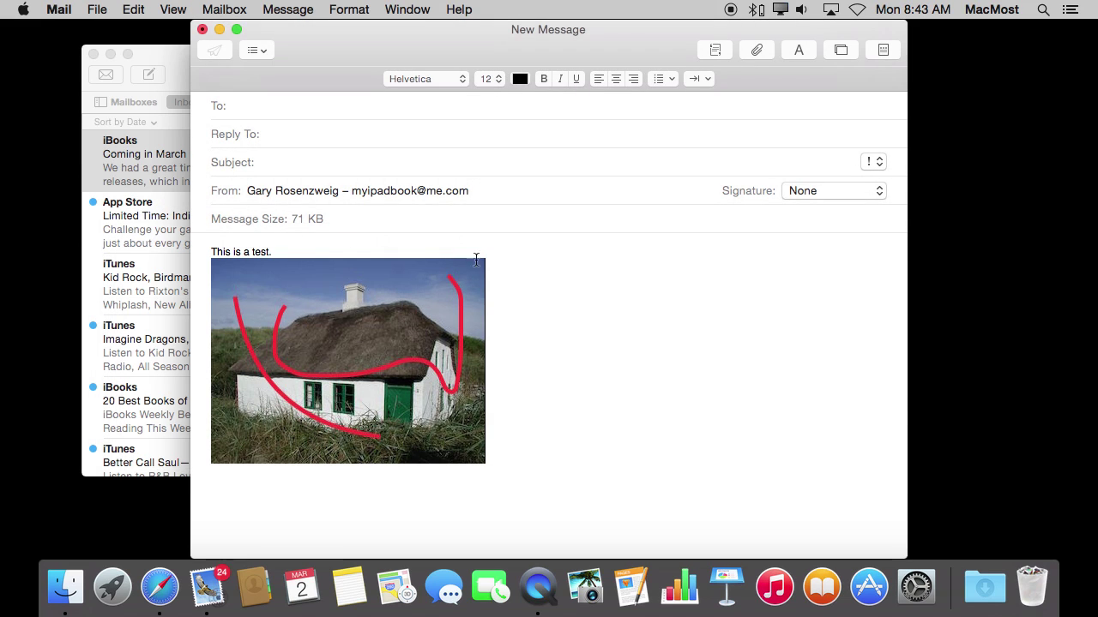